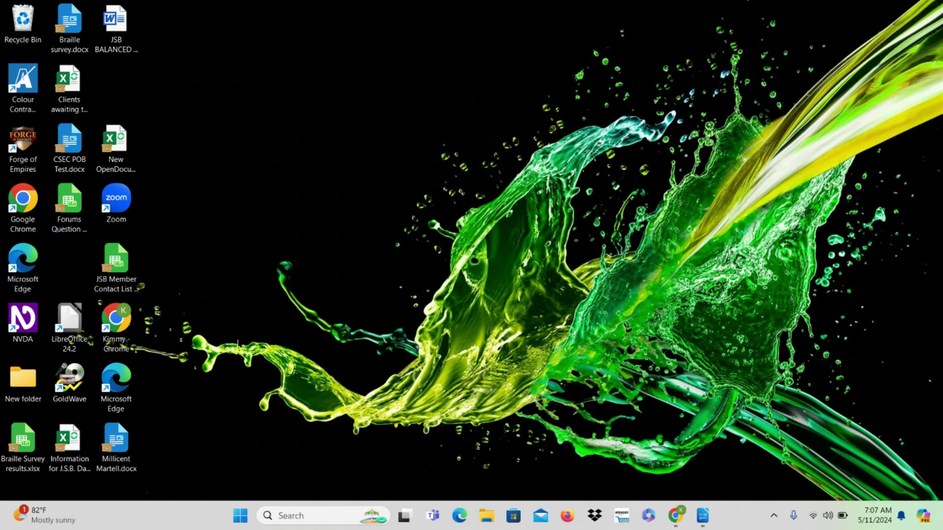
# Step: Open the NVDA menu and review its entries from Preferences through Exit
pyautogui.press('Insert+n')
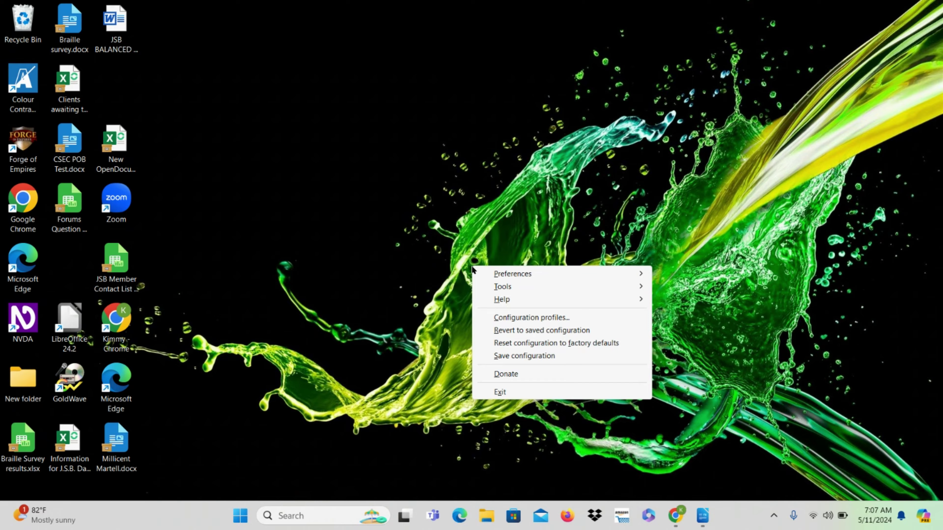
pyautogui.press('Down')
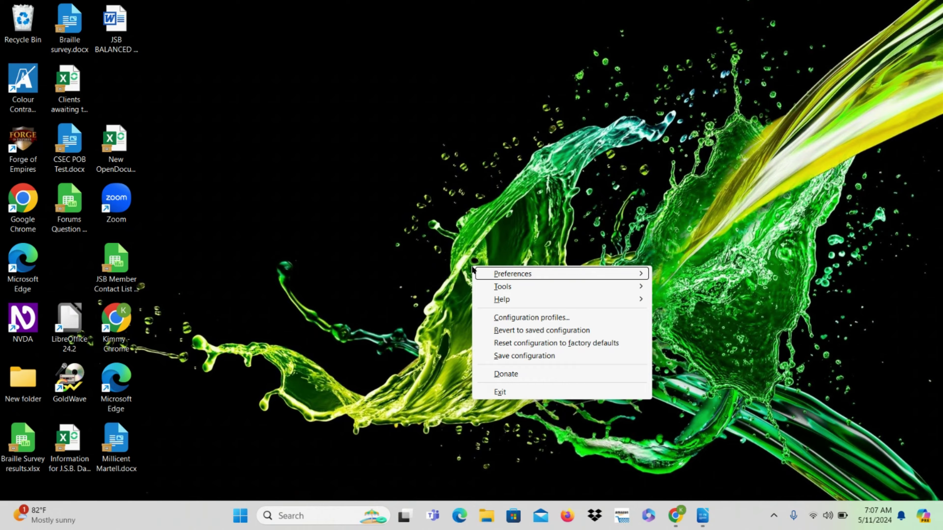
pyautogui.press('Down')
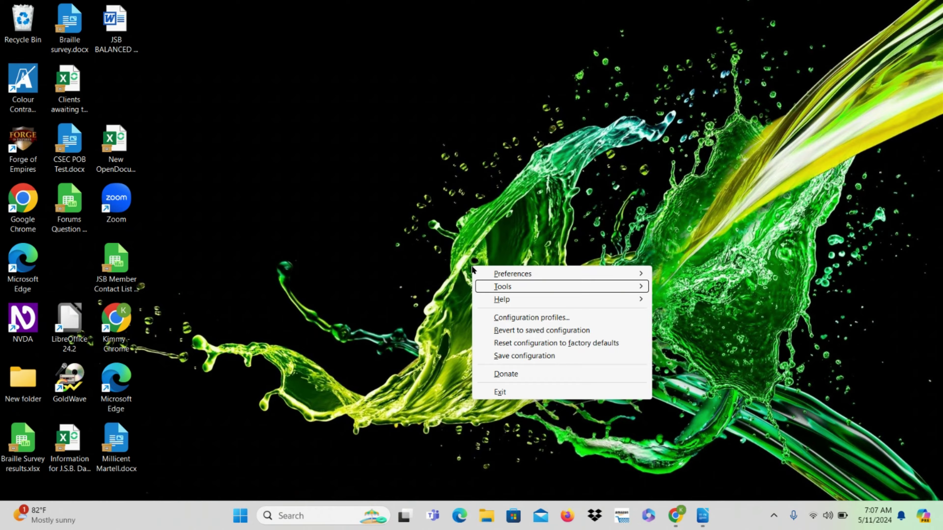
pyautogui.press('Down')
pyautogui.press('Down')
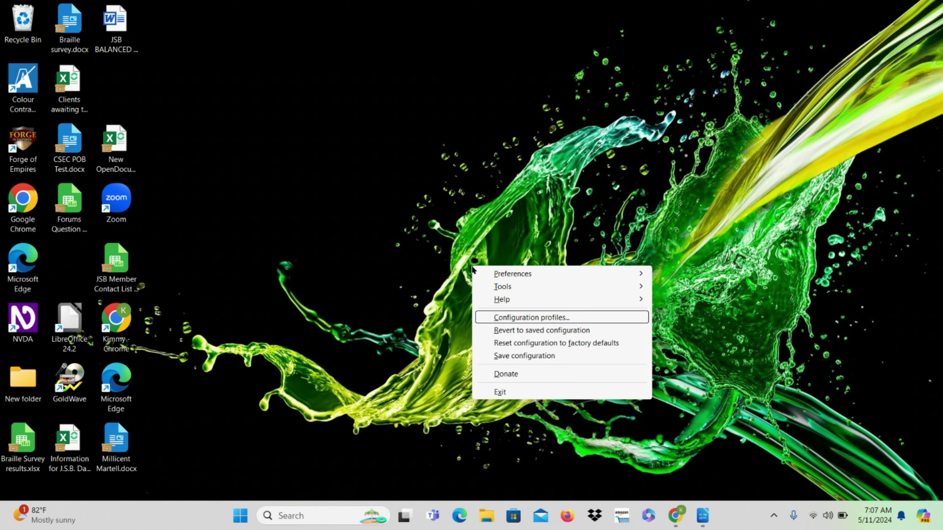
pyautogui.press('Down')
pyautogui.press('Down')
pyautogui.press('Down')
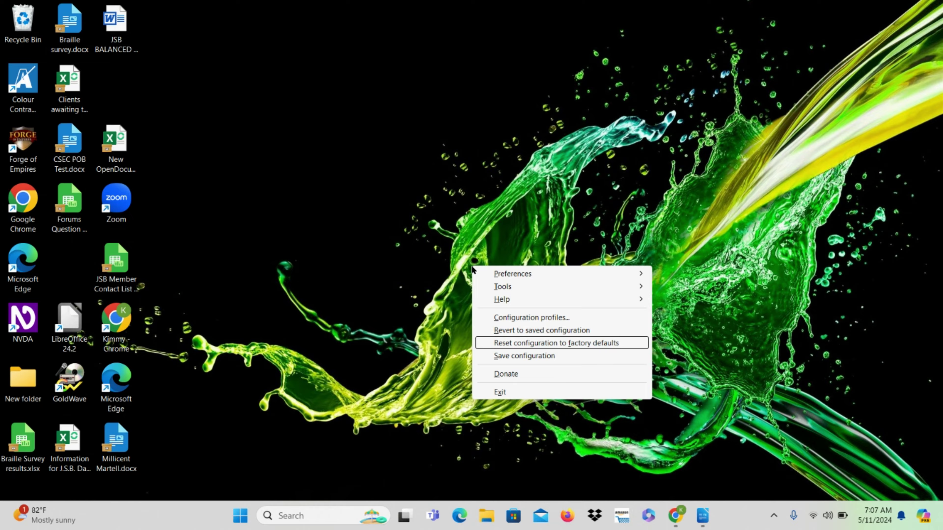
pyautogui.press('Down')
pyautogui.press('Down')
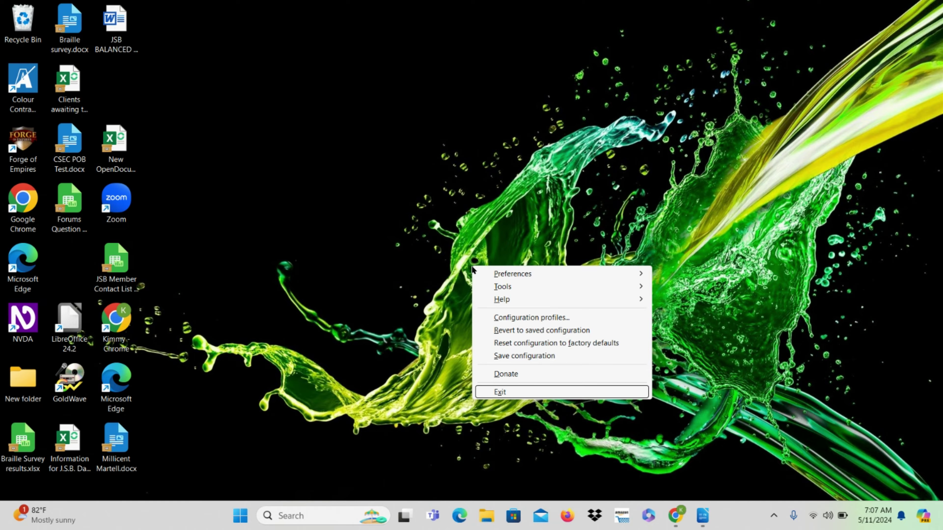
pyautogui.press('Down')
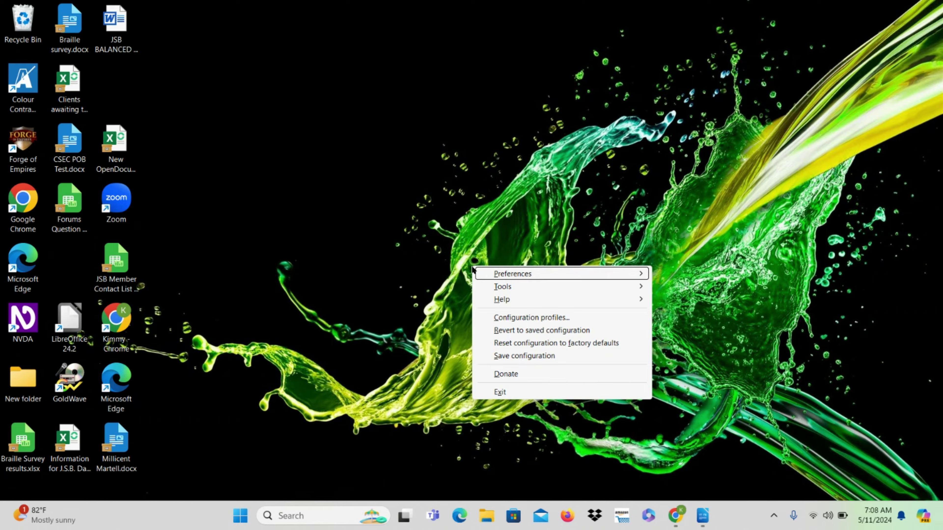
# Step: Open the NVDA Settings dialog from the Preferences entries
pyautogui.press('Down')
pyautogui.press('Up')
pyautogui.press('Right')
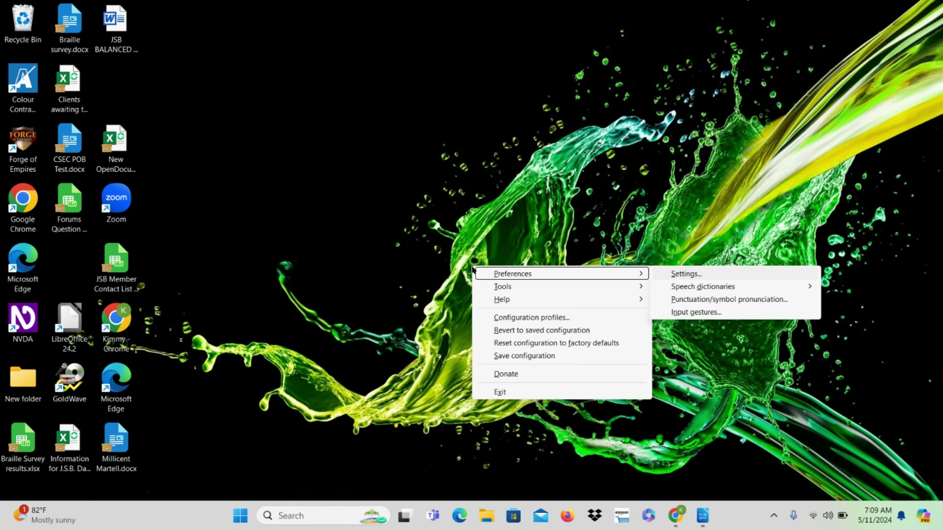
pyautogui.press('Return')
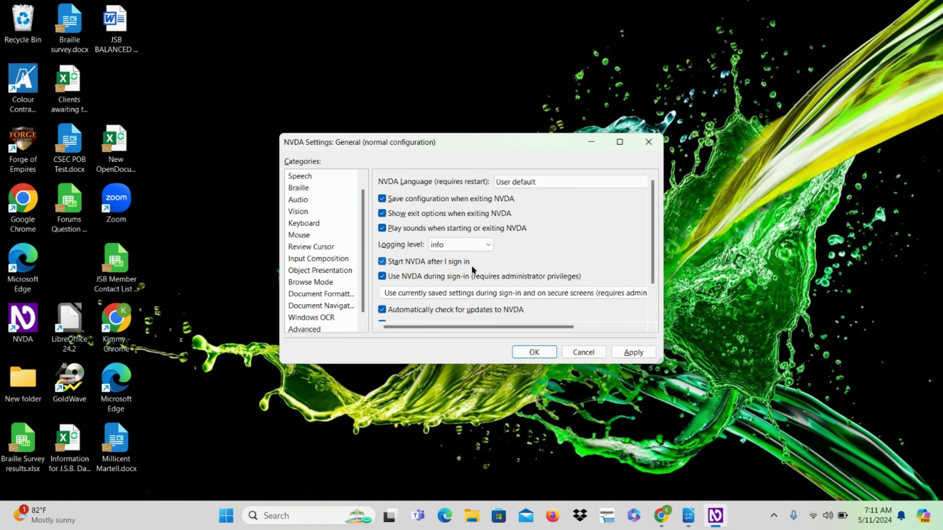
# Step: Examine the NVDA settings categories one after another, from Speech through Advanced
pyautogui.press('Down')
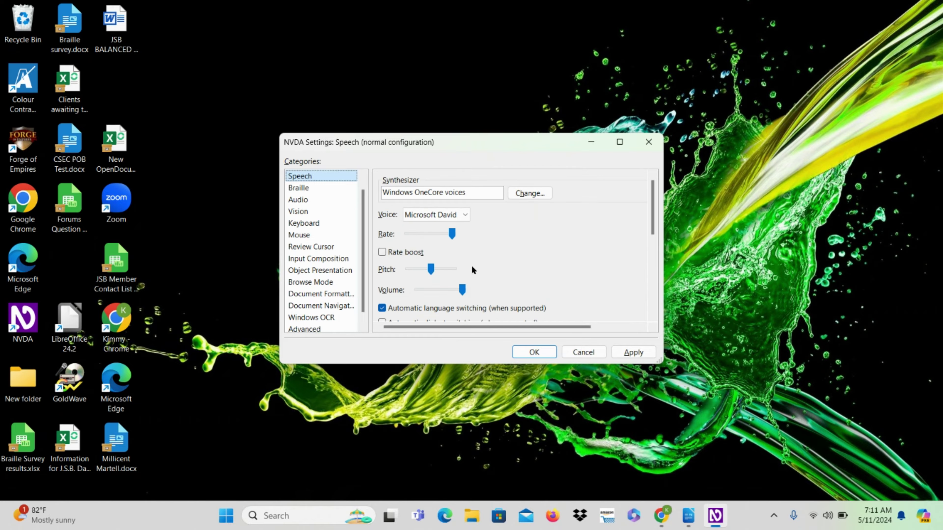
pyautogui.press('Down')
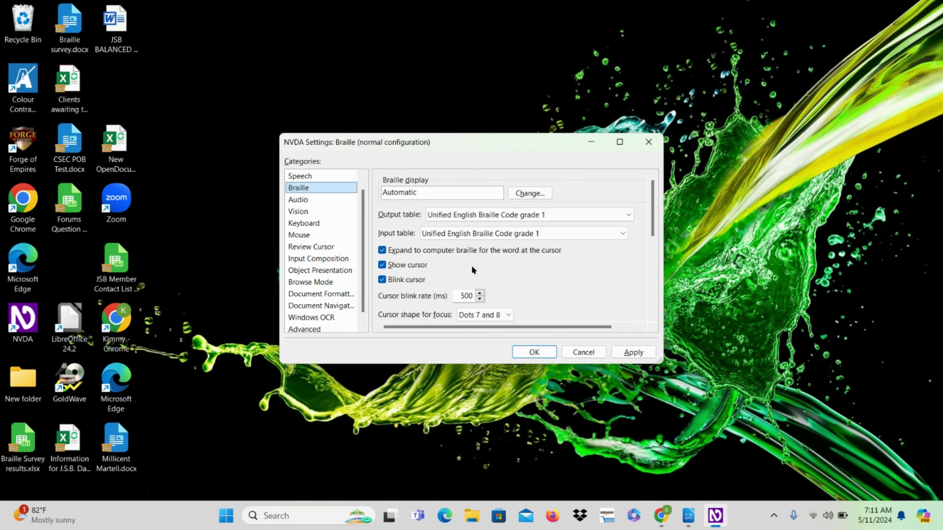
pyautogui.press('Down')
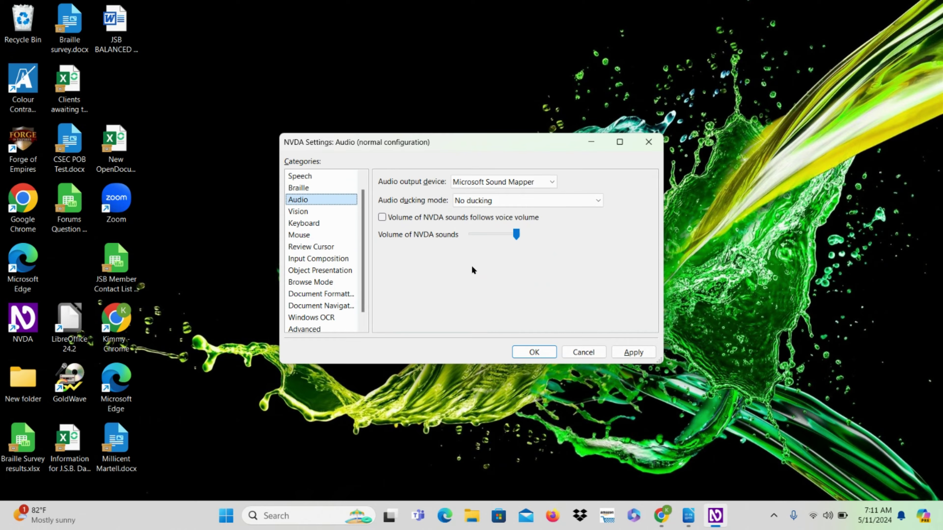
pyautogui.press('Down')
pyautogui.press('Down')
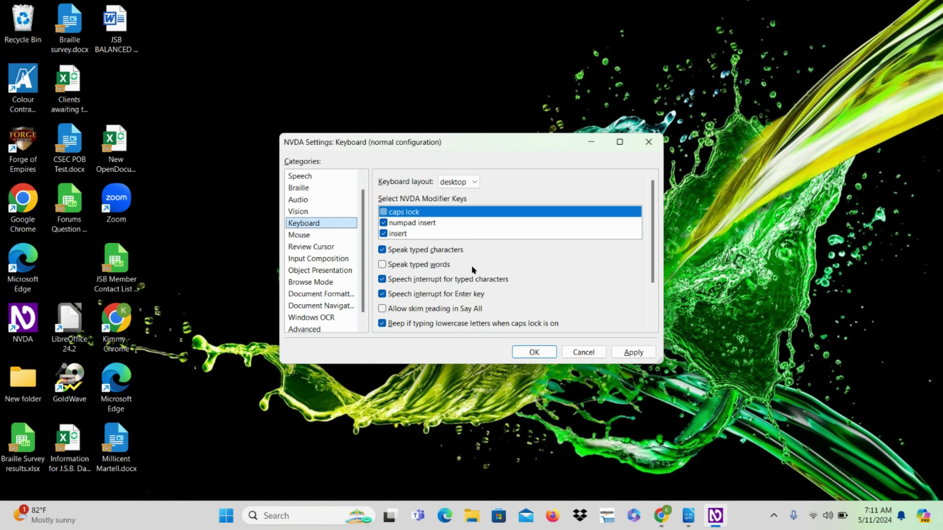
pyautogui.press('Down')
pyautogui.press('Down')
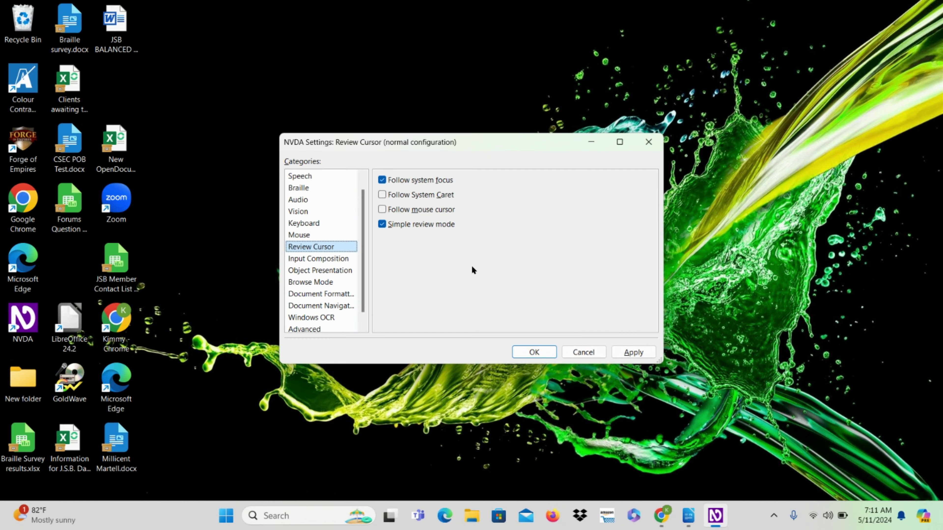
pyautogui.press('Down')
pyautogui.press('Down')
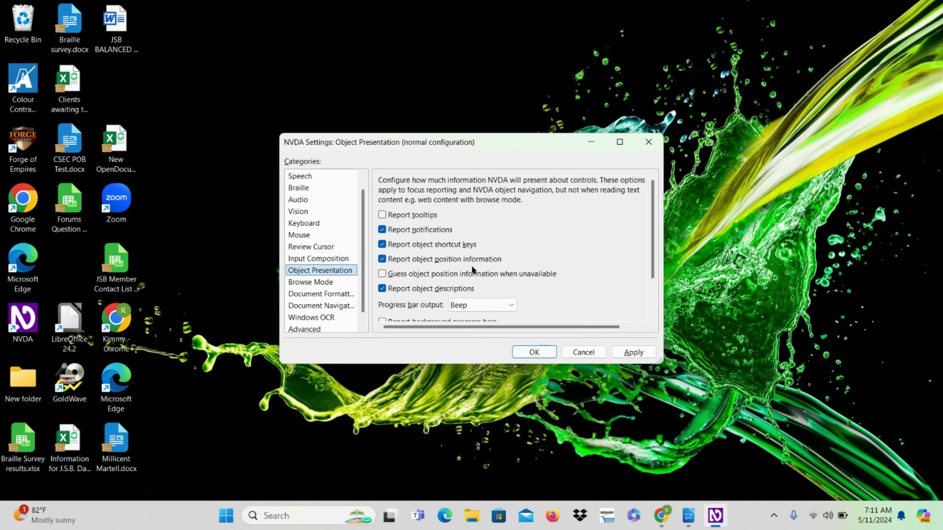
pyautogui.press('Down')
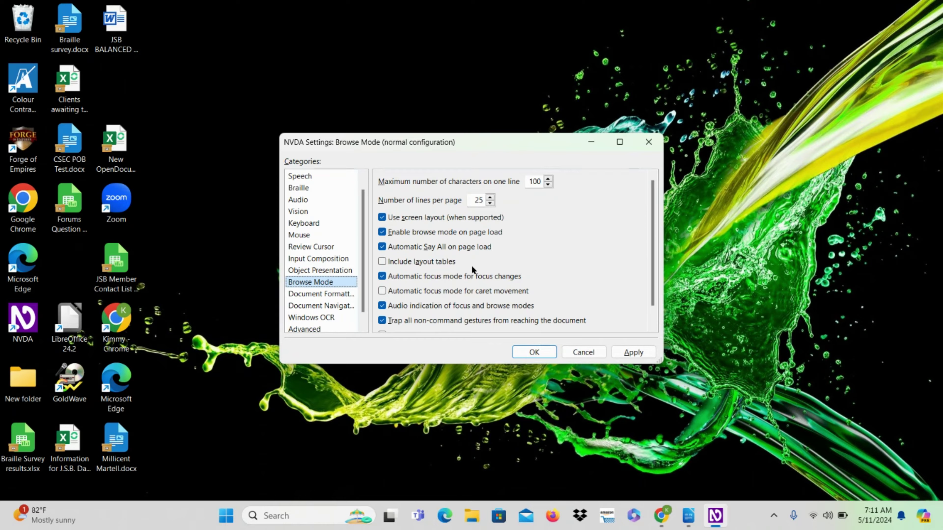
pyautogui.press('Down')
pyautogui.press('Down')
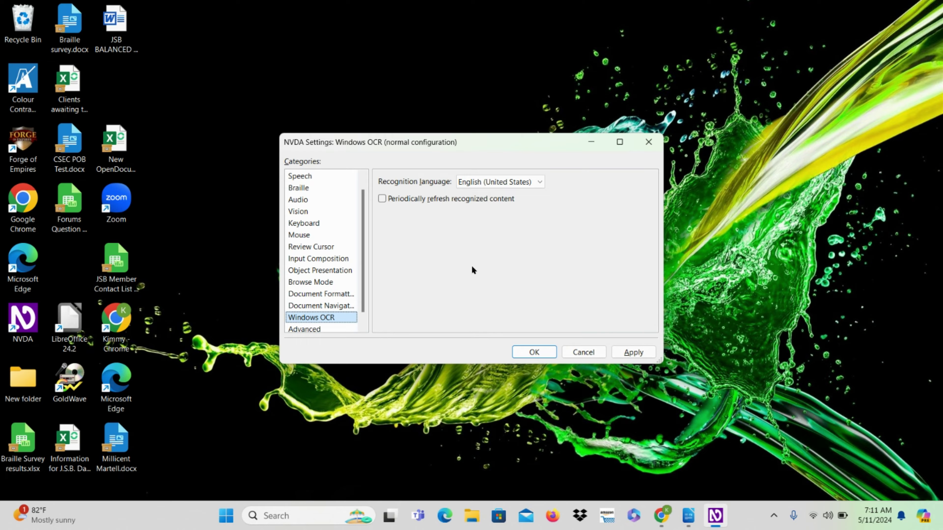
pyautogui.press('Down')
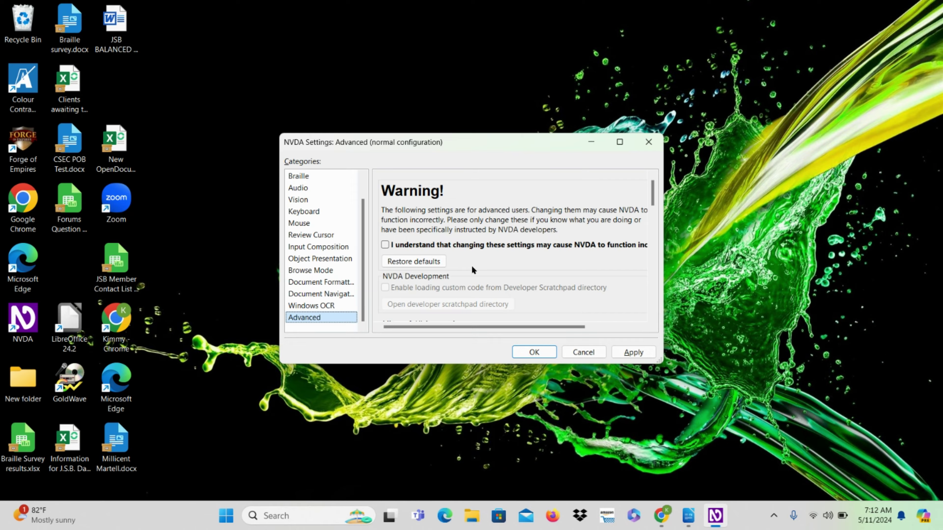
# Step: Go back through the settings categories to display the General options
pyautogui.press('Up')
pyautogui.press('Up')
pyautogui.press('Up')
pyautogui.press('Up')
pyautogui.press('Up')
pyautogui.press('Up')
pyautogui.press('Up')
pyautogui.press('Up')
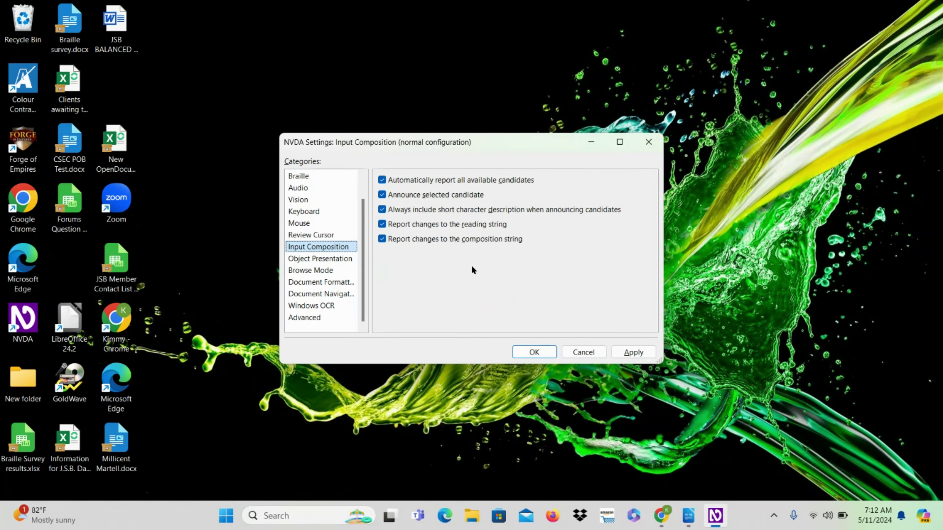
pyautogui.press('Up')
pyautogui.press('Up')
pyautogui.press('Up')
pyautogui.press('Up')
pyautogui.press('Up')
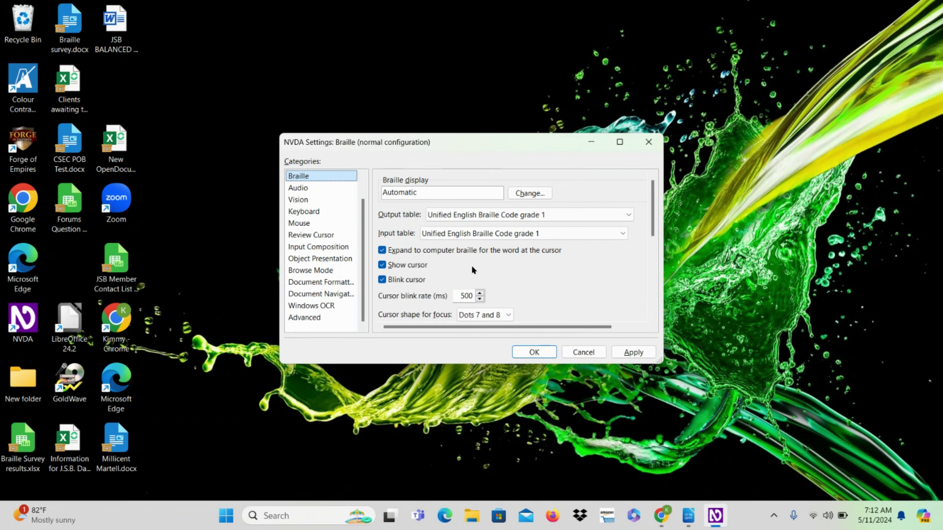
pyautogui.press('Up')
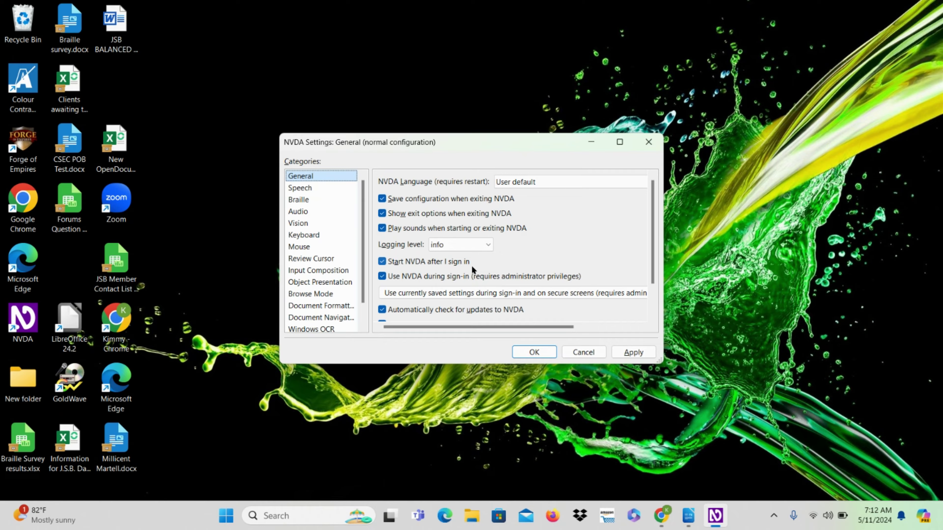
# Step: Turn the "Save configuration when exiting NVDA" option off and back on in the General settings
pyautogui.press('Tab')
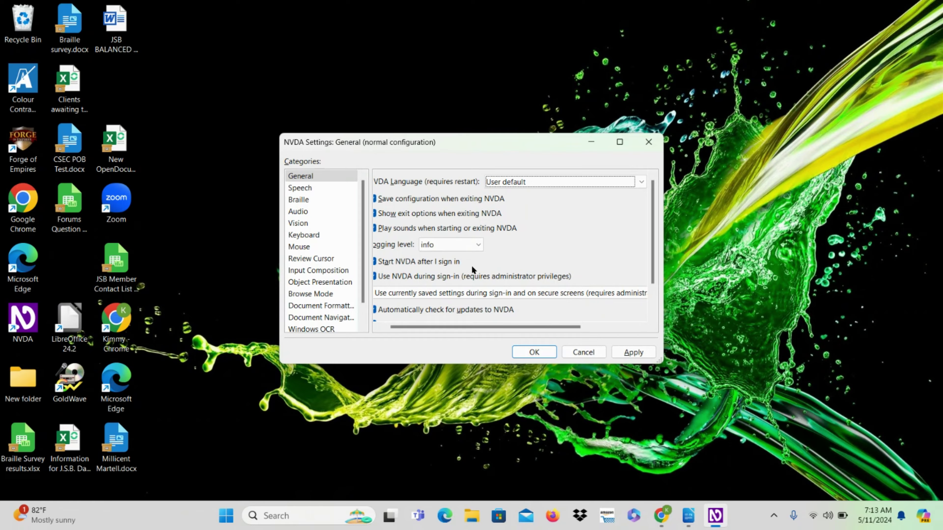
pyautogui.press('Tab')
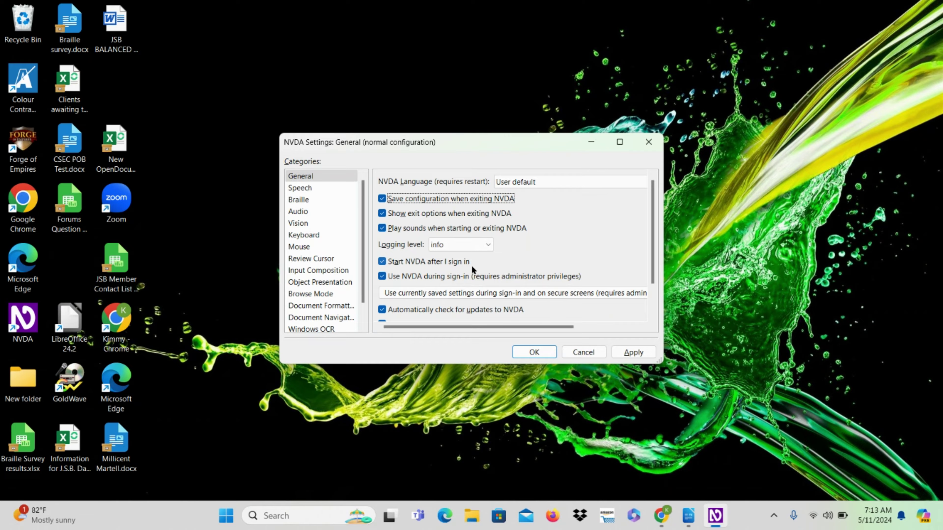
pyautogui.press('space')
pyautogui.press('space')
# Step: Examine the remaining General options, from showing exit options to usage statistics, and the dialog's OK, Cancel and Apply choices
pyautogui.press('Tab')
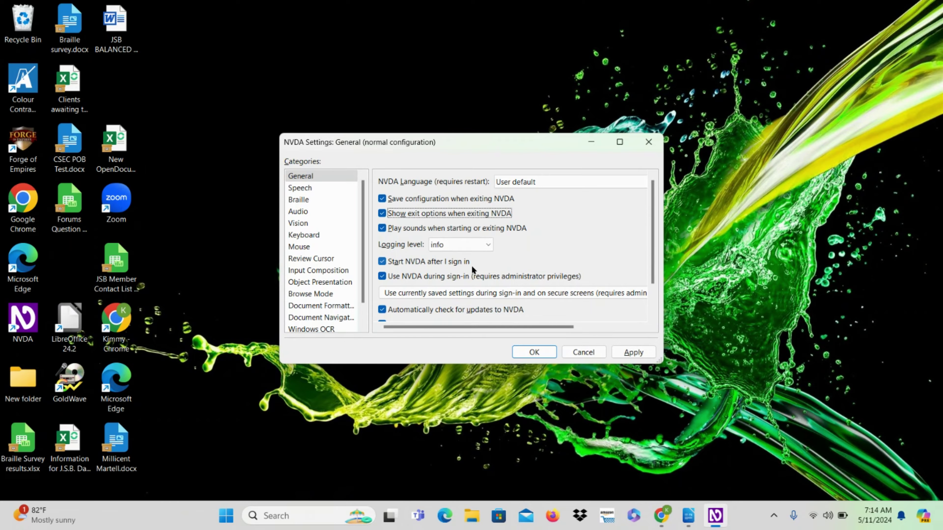
pyautogui.press('Tab')
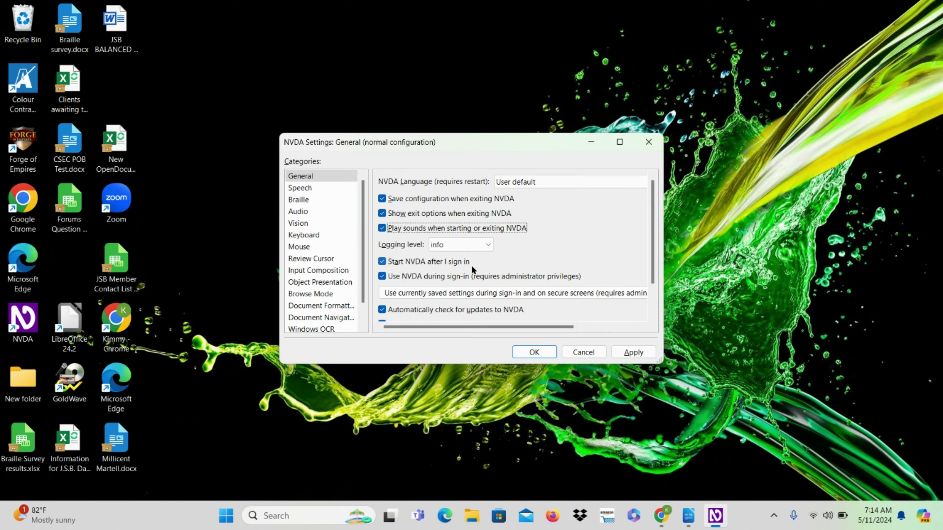
pyautogui.press('Tab')
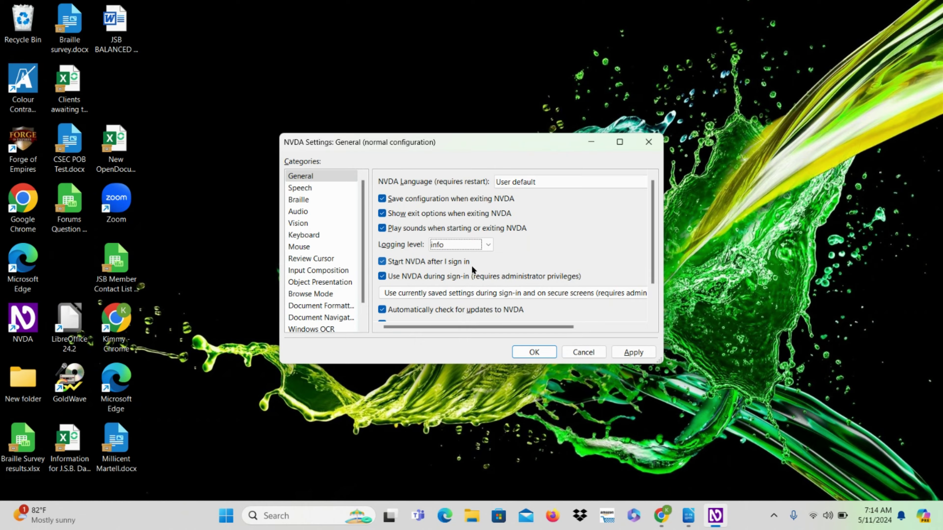
pyautogui.press('Tab')
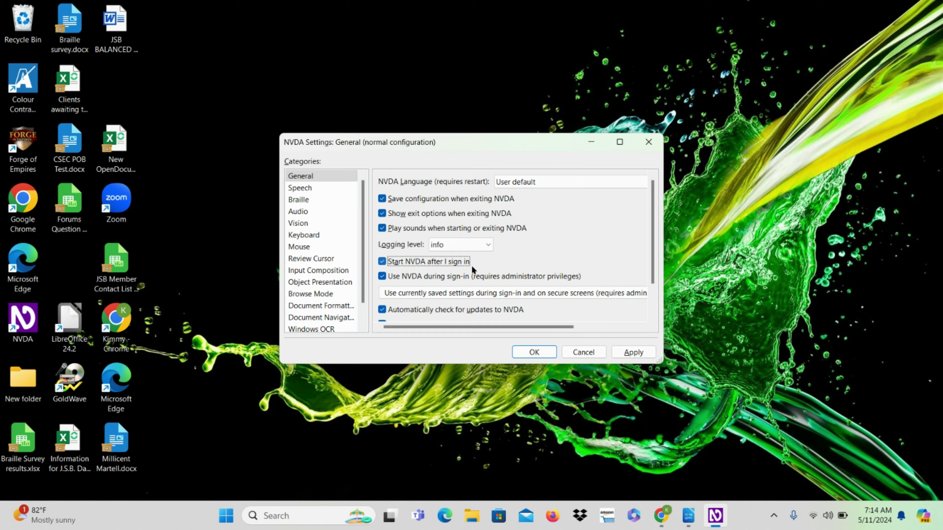
pyautogui.press('Tab')
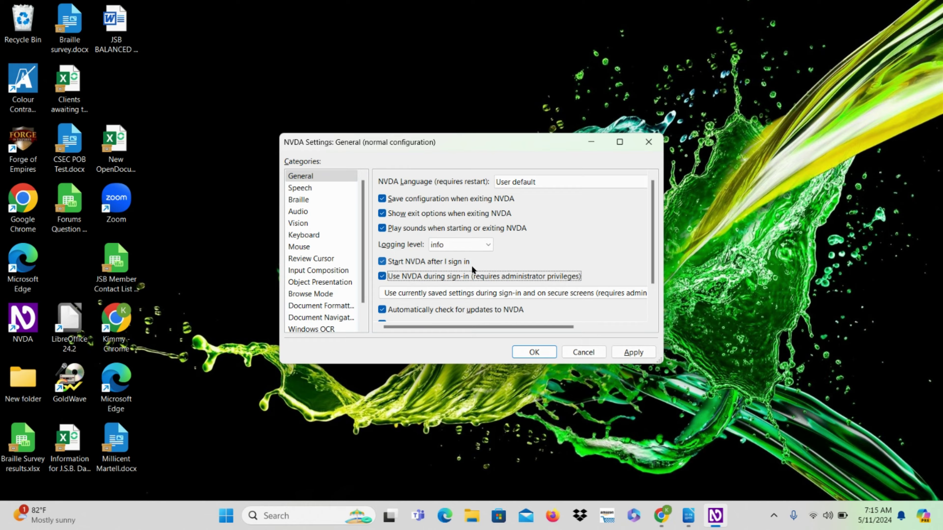
pyautogui.press('Tab')
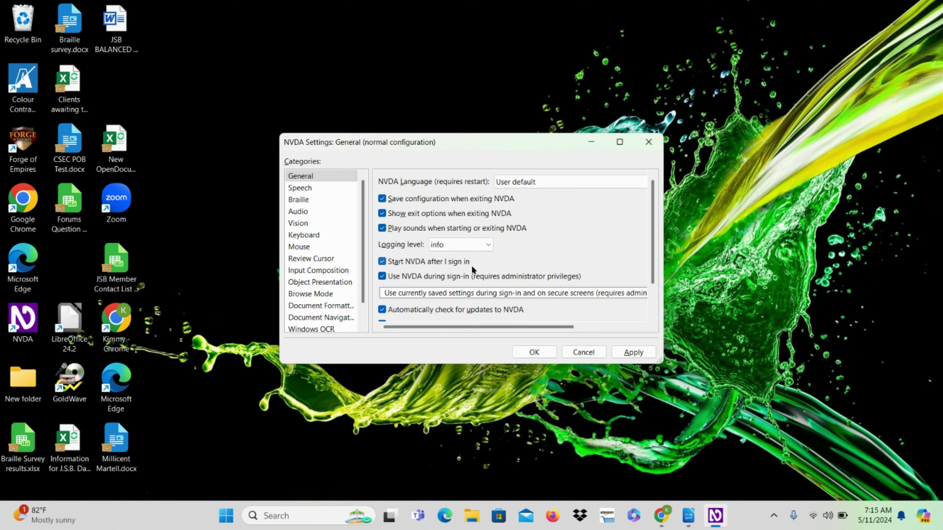
pyautogui.press('Tab')
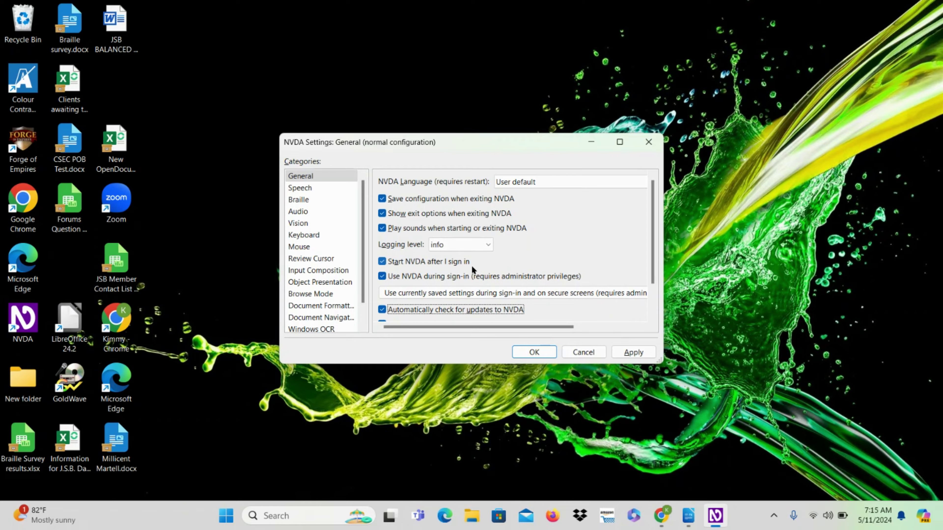
pyautogui.press('Tab')
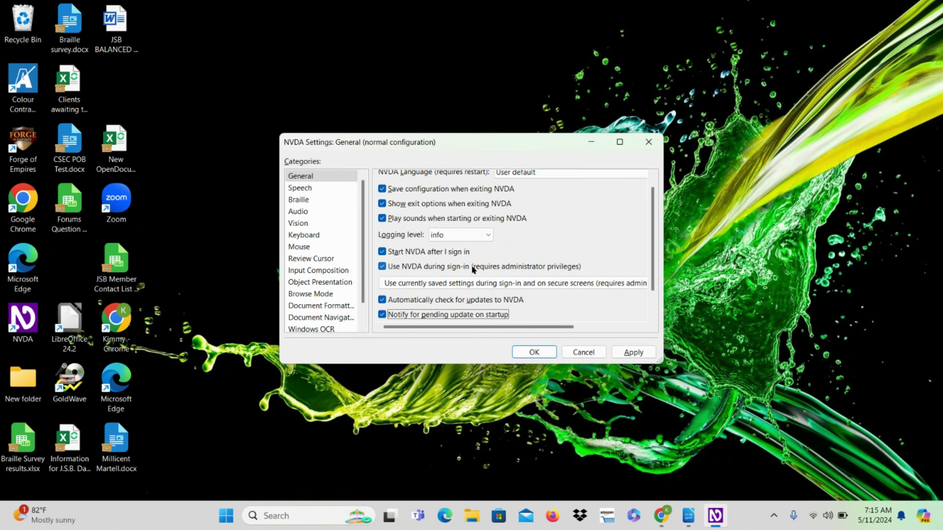
pyautogui.press('Tab')
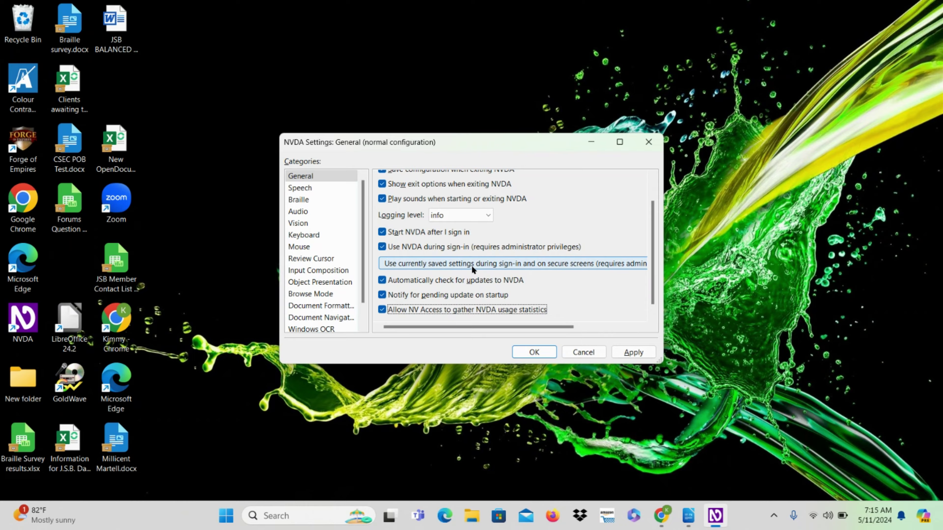
pyautogui.press('Tab')
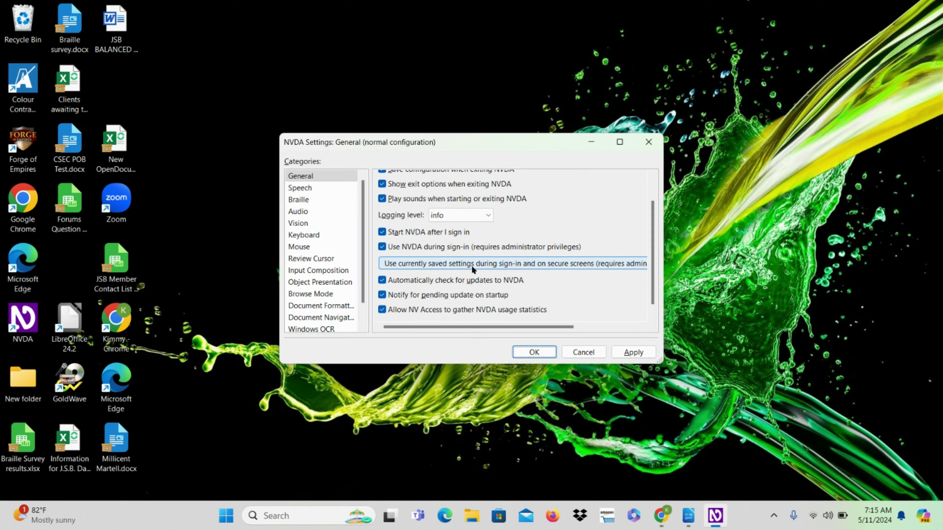
pyautogui.press('Tab')
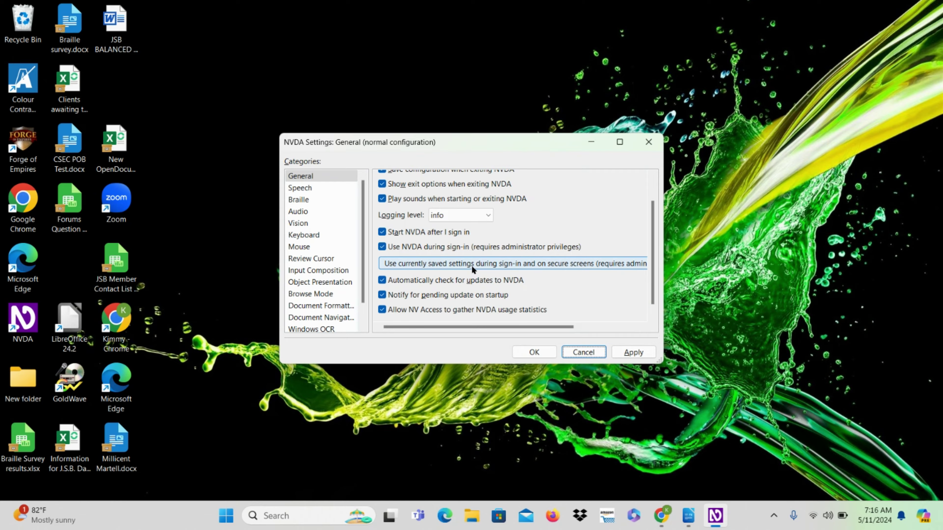
pyautogui.press('Tab')
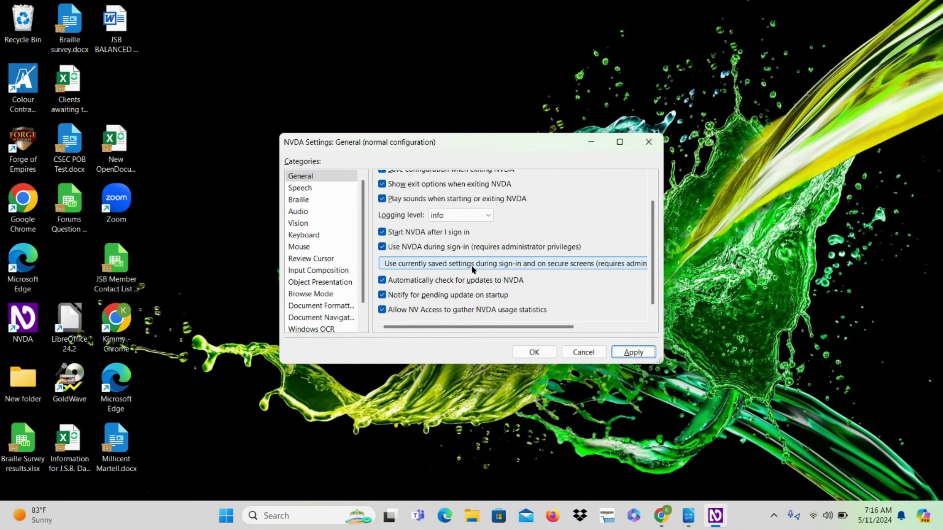
# Step: Display the Speech category of the NVDA settings and review its synthesizer setting
pyautogui.press('Tab')
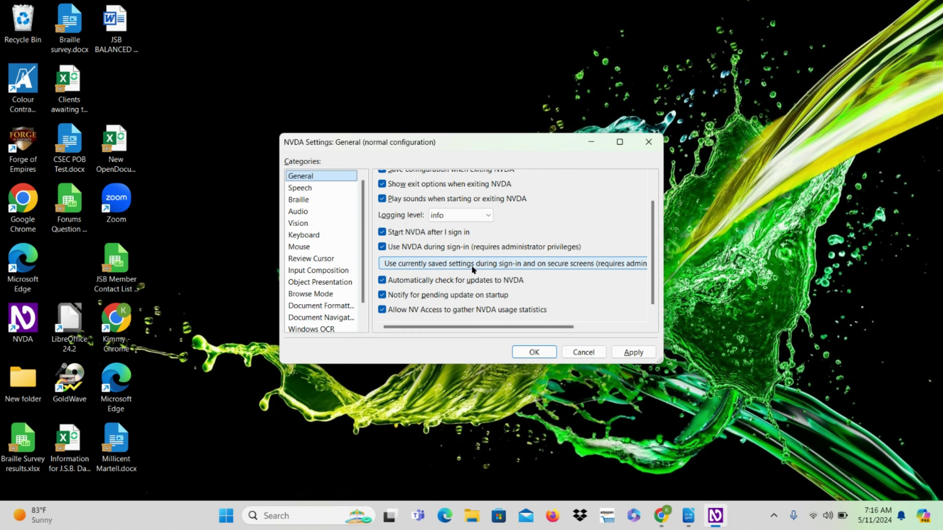
pyautogui.hotkey('ctrl', 'Tab')
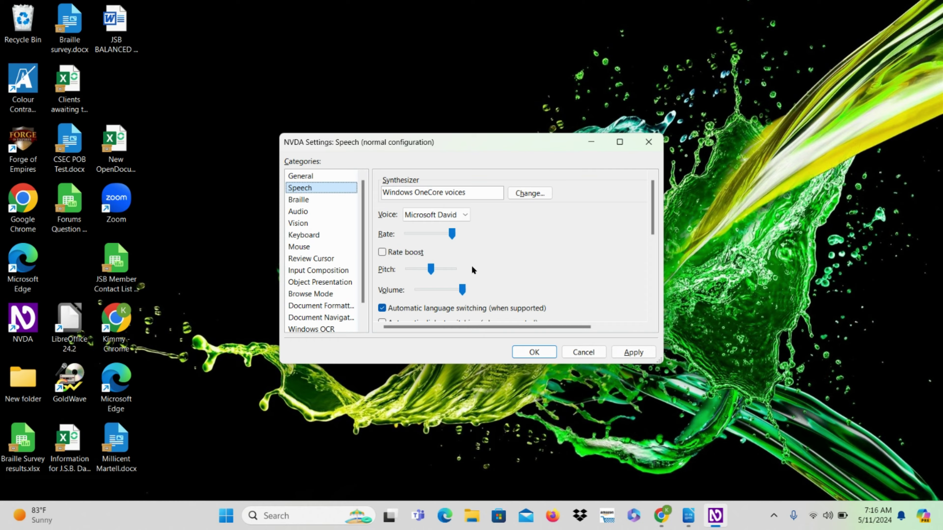
pyautogui.press('Tab')
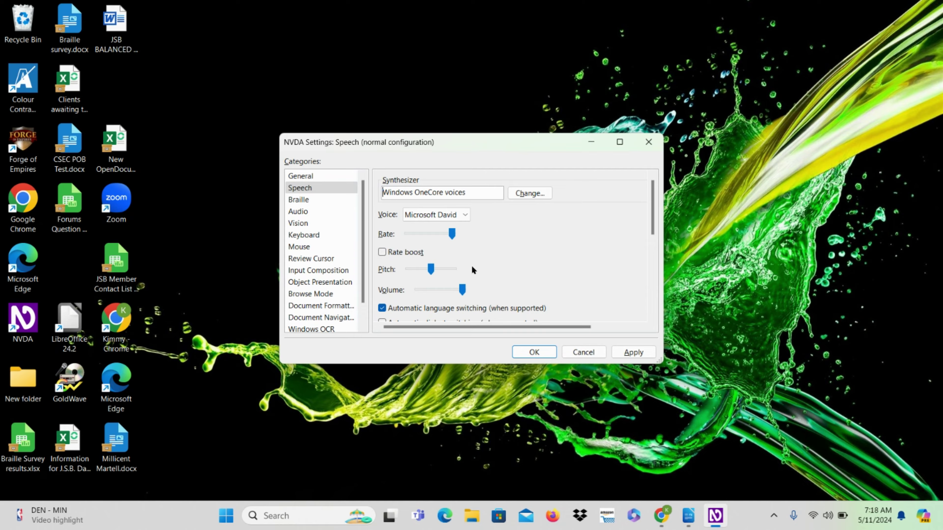
# Step: Move past the synthesizer change option and choose Microsoft Zira as the speech voice
pyautogui.press('Tab')
pyautogui.press('Tab')
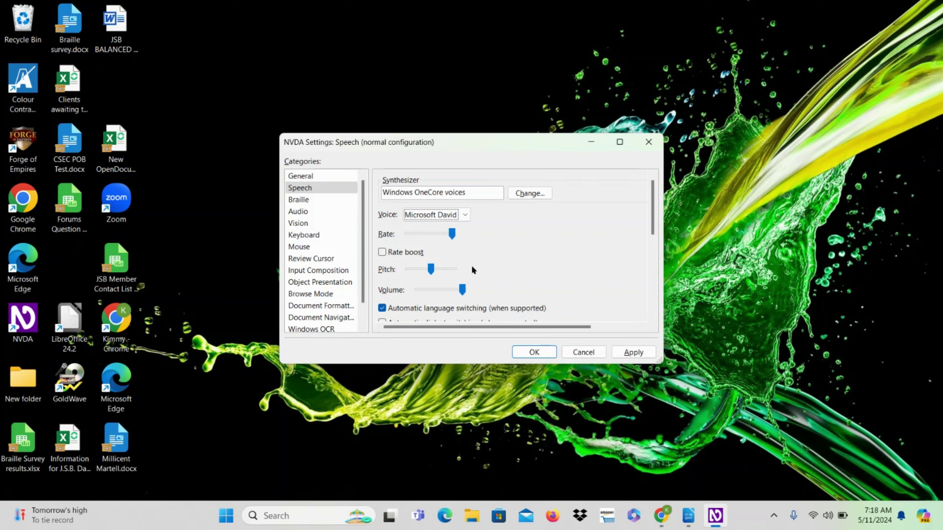
pyautogui.press('Down')
pyautogui.press('Down')
pyautogui.press('Down')
# Step: Try out slower speech rates, and raise the rate back to its starting level
pyautogui.press('Tab')
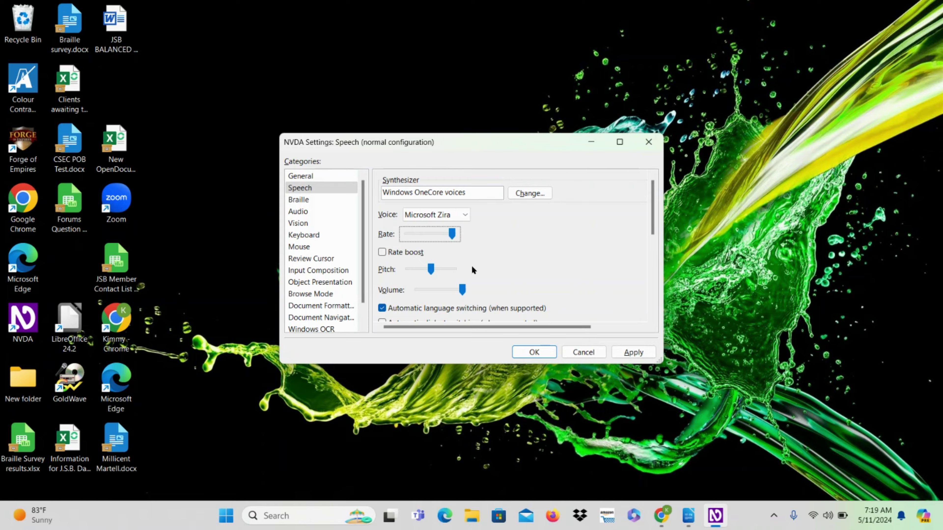
pyautogui.press('Left')
pyautogui.press('Left')
pyautogui.press('Left')
pyautogui.press('Left')
pyautogui.press('Left')
pyautogui.press('Left')
pyautogui.press('Left')
pyautogui.press('Left')
pyautogui.press('Left')
pyautogui.press('Left')
pyautogui.press('Left')
pyautogui.press('Left')
pyautogui.press('Left')
pyautogui.press('Left')
pyautogui.press('Left')
pyautogui.press('Left')
pyautogui.press('Left')
pyautogui.press('Left')
pyautogui.press('Left')
pyautogui.press('Left')
pyautogui.press('Right')
pyautogui.press('Right')
pyautogui.press('Right')
pyautogui.press('Right')
pyautogui.press('Right')
pyautogui.press('Right')
pyautogui.press('Right')
pyautogui.press('Right')
pyautogui.press('Right')
# Step: Pass over rate boost and try out lower and higher voice pitches, returning the pitch to its starting level
pyautogui.press('Tab')
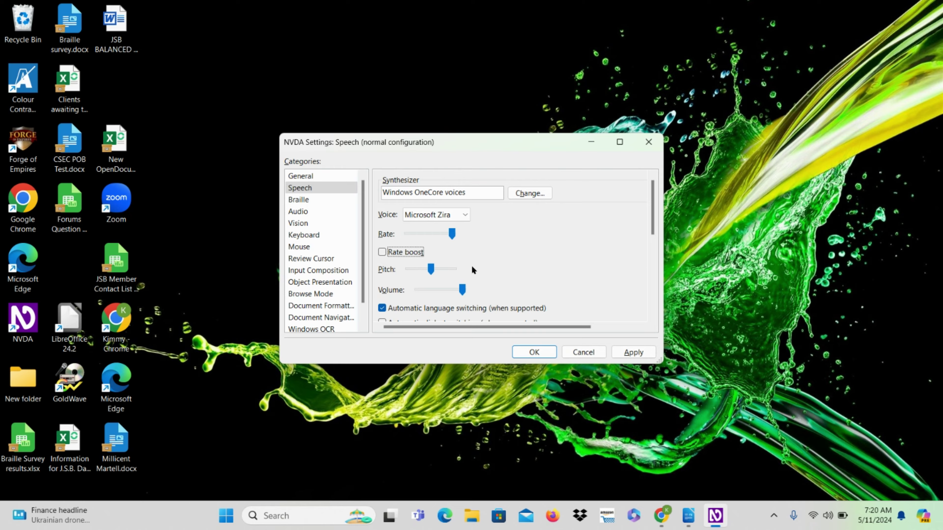
pyautogui.press('Tab')
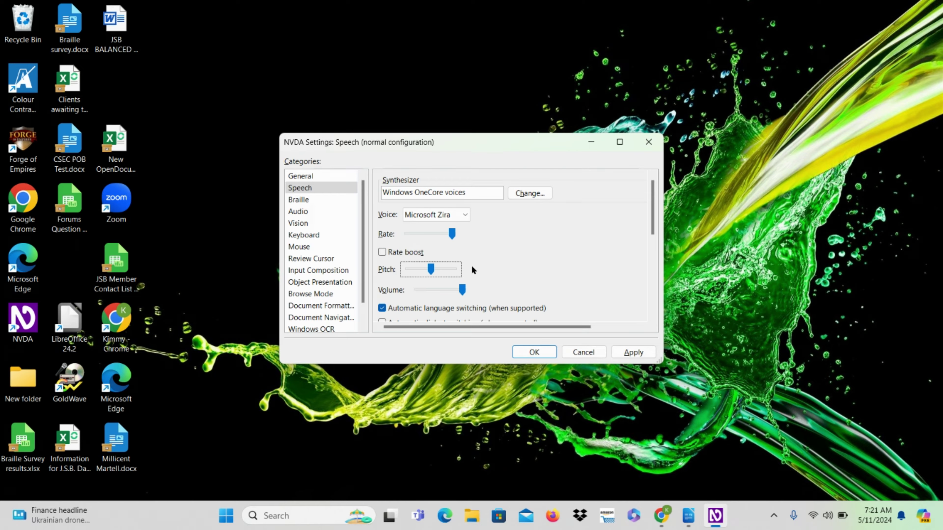
pyautogui.press('Left')
pyautogui.press('Left')
pyautogui.press('Left')
pyautogui.press('Left')
pyautogui.press('Left')
pyautogui.press('Left')
pyautogui.press('Left')
pyautogui.press('Left')
pyautogui.press('Left')
pyautogui.press('Left')
pyautogui.press('Left')
pyautogui.press('Left')
pyautogui.press('Left')
pyautogui.press('Left')
pyautogui.press('Left')
pyautogui.press('Right')
pyautogui.press('Right')
pyautogui.press('Right')
pyautogui.press('Right')
pyautogui.press('Right')
pyautogui.press('Right')
pyautogui.press('Right')
pyautogui.press('Right')
pyautogui.press('Right')
pyautogui.press('Right')
pyautogui.press('Right')
pyautogui.press('Right')
pyautogui.press('Right')
pyautogui.press('Right')
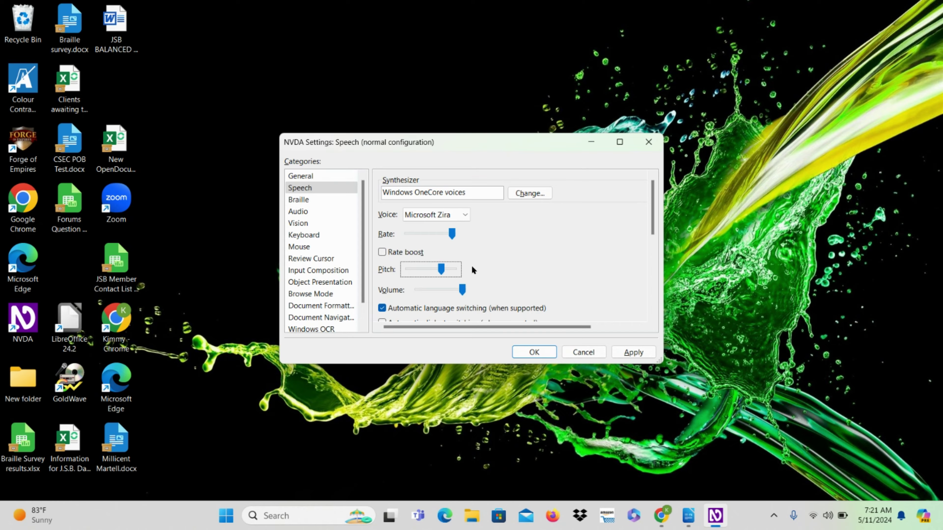
pyautogui.press('Left')
pyautogui.press('Left')
pyautogui.press('Left')
pyautogui.press('Left')
# Step: Examine the volume, automatic language switching and automatic dialect switching options in the Speech settings
pyautogui.press('Tab')
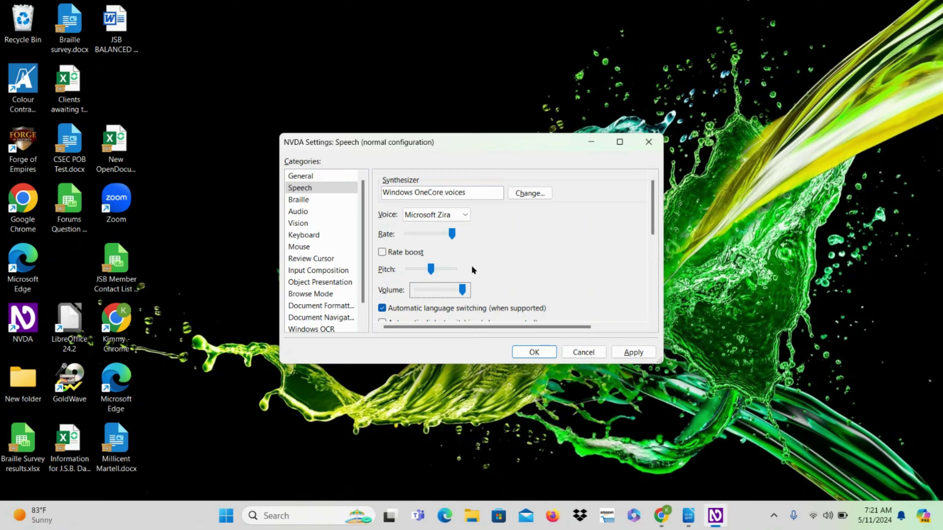
pyautogui.press('Tab')
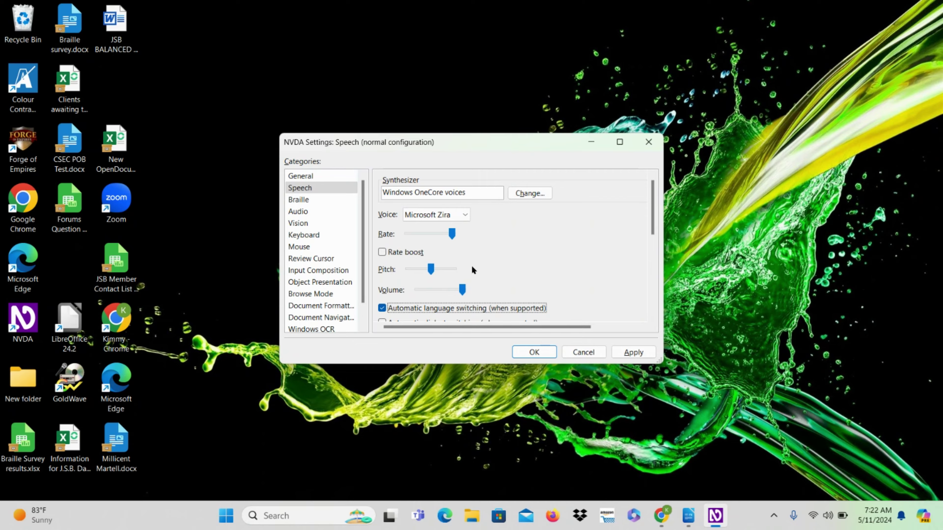
pyautogui.press('Tab')
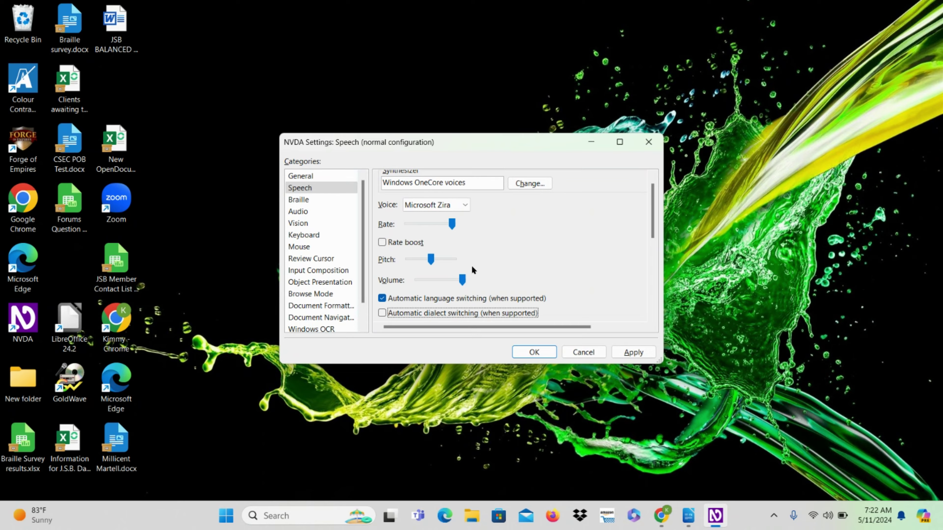
# Step: Try other punctuation/symbol levels and return the level to "some"
pyautogui.press('Tab')
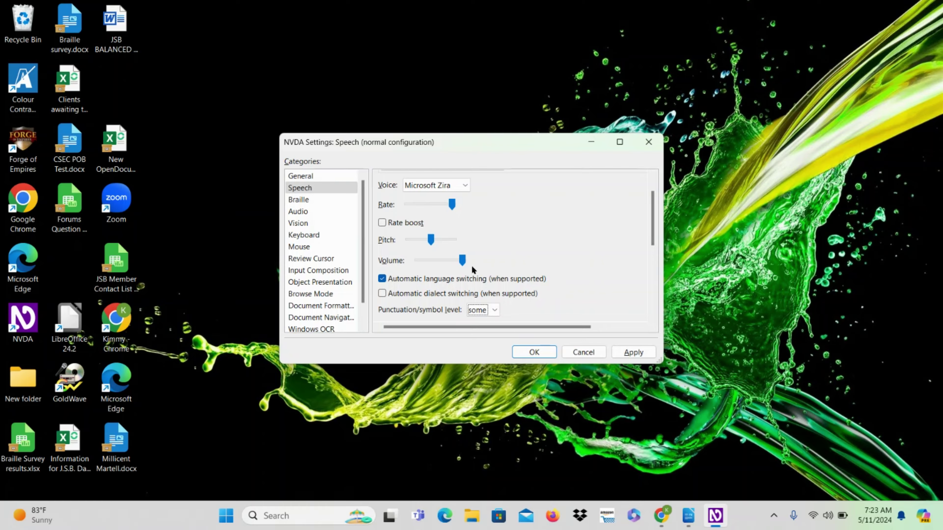
pyautogui.press('Down')
pyautogui.press('Down')
pyautogui.press('Up')
pyautogui.press('Up')
# Step: Review the Unicode Consortium data and delayed character description options, and try to raise the capital pitch change percentage
pyautogui.press('Tab')
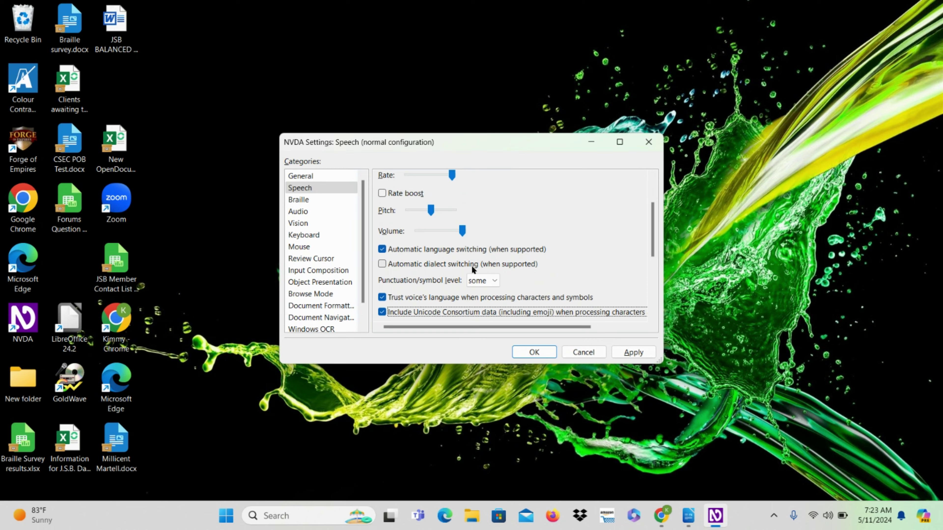
pyautogui.press('Tab')
pyautogui.press('Tab')
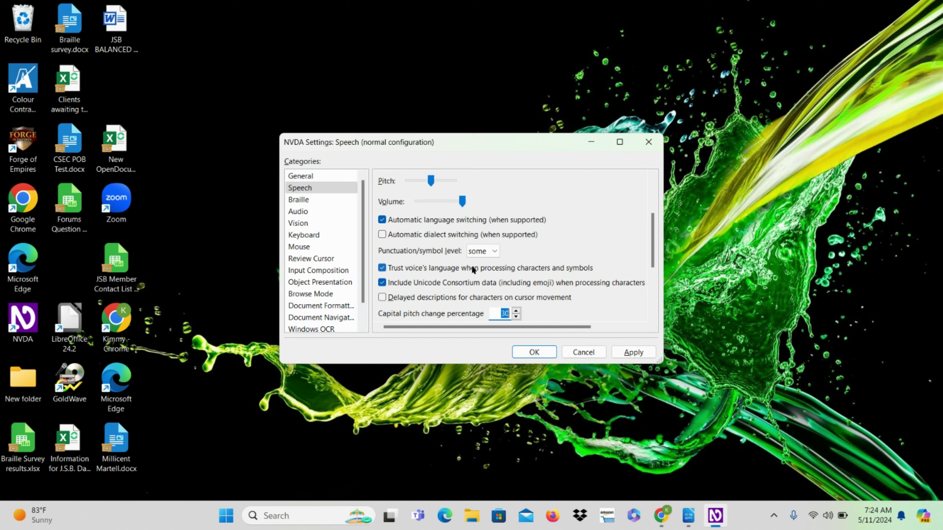
pyautogui.press('Up')
pyautogui.press('Up')
# Step: Examine the capitals, spelling and Cycle speech mode options, the dialog's OK, Cancel and Apply choices, and return to the category list
pyautogui.press('Tab')
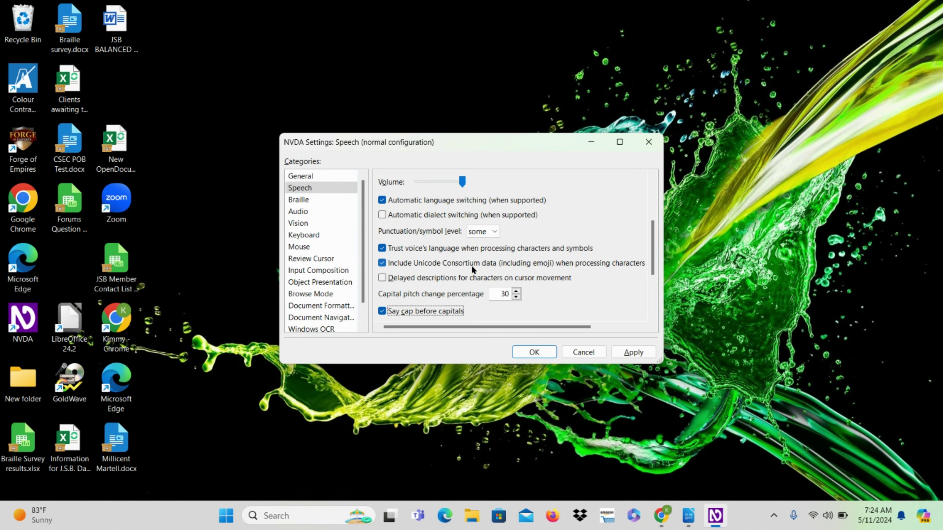
pyautogui.press('Tab')
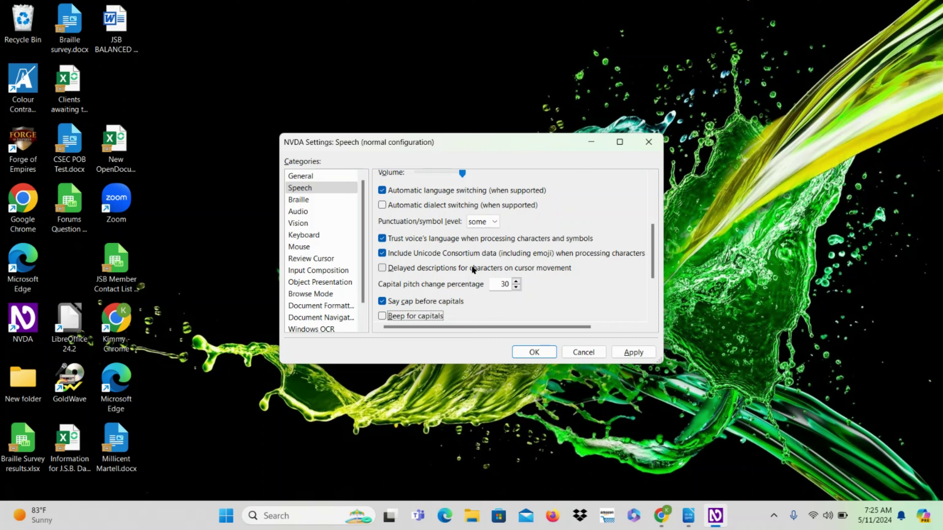
pyautogui.press('Tab')
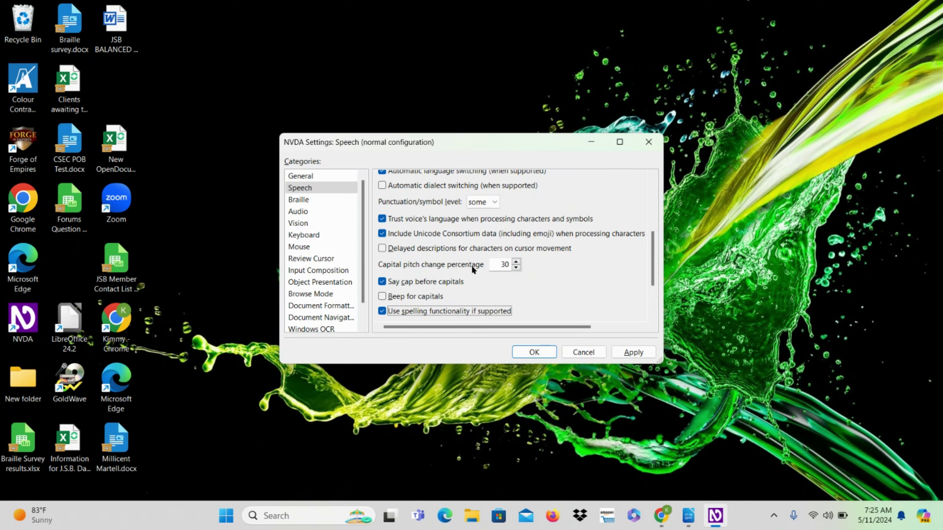
pyautogui.press('Tab')
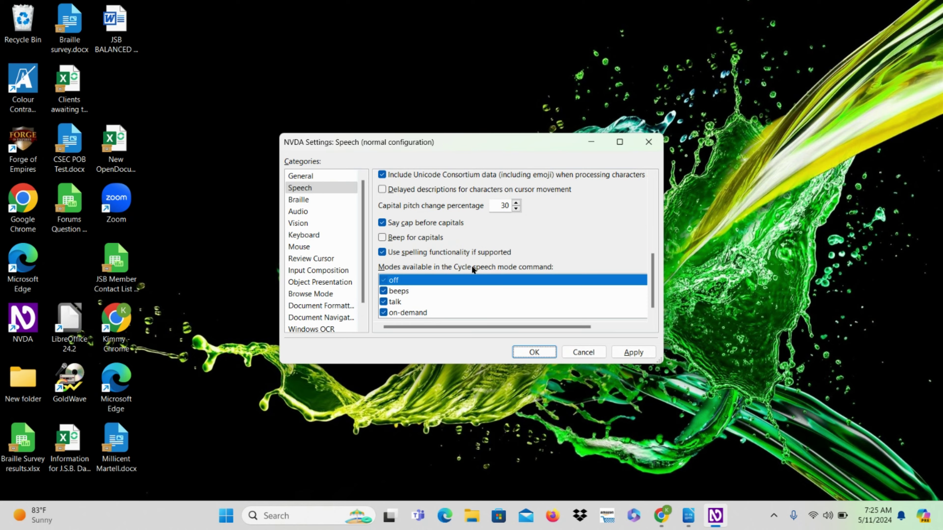
pyautogui.press('Tab')
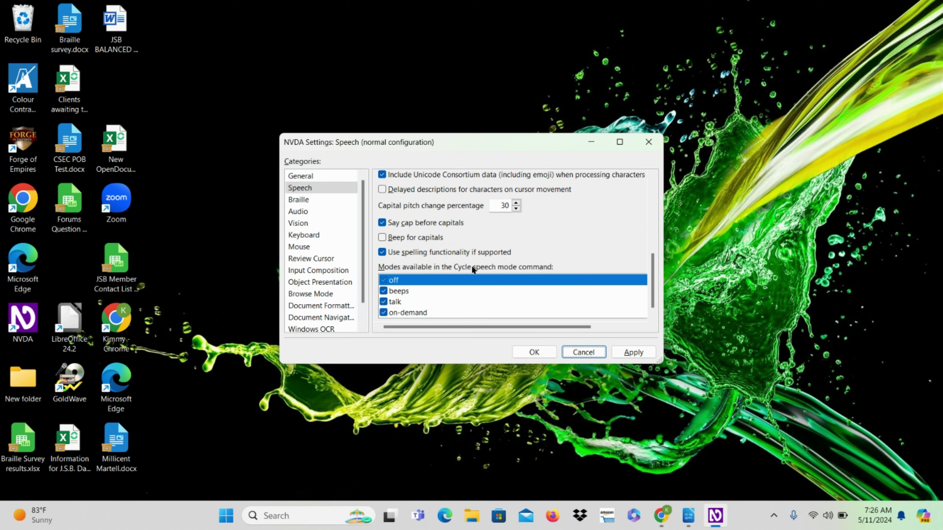
pyautogui.press('Tab')
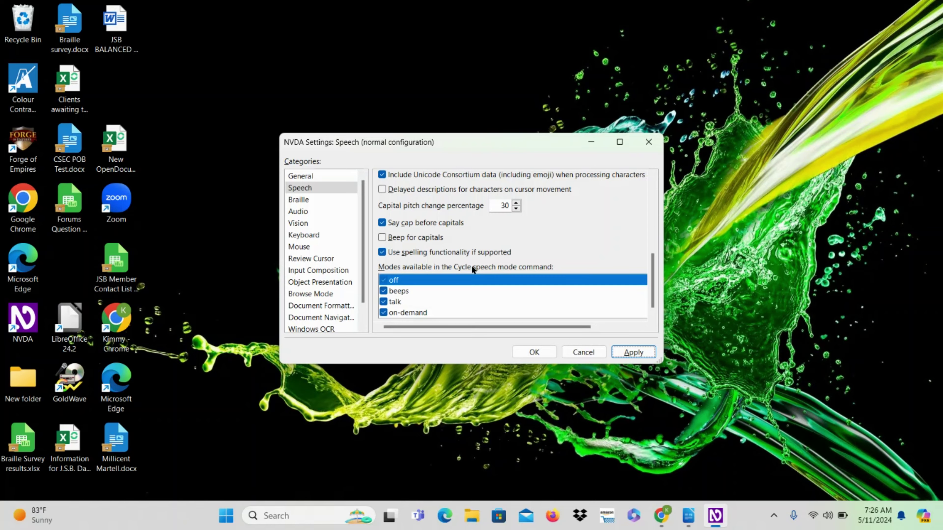
pyautogui.press('Tab')
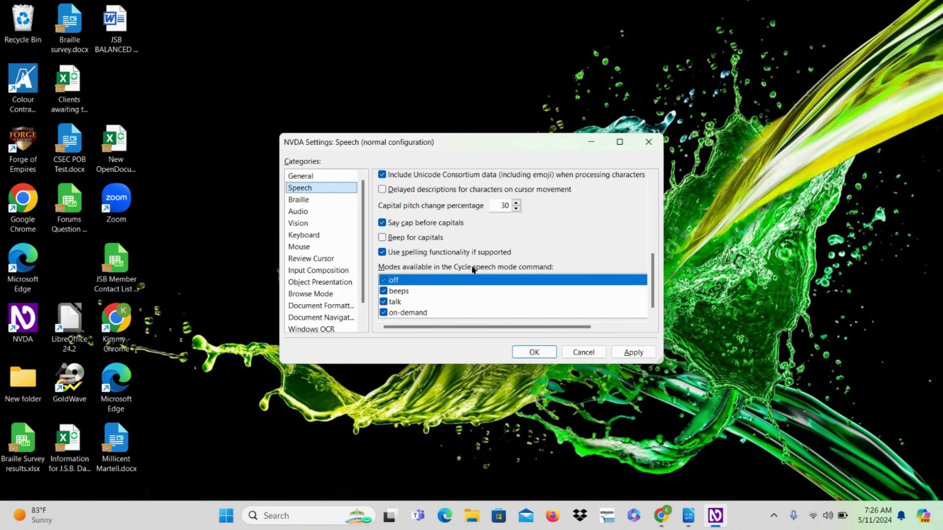
# Step: Look through the Braille, Audio, Vision, Keyboard and Mouse categories, and close the NVDA settings without saving
pyautogui.hotkey('ctrl', 'Tab')
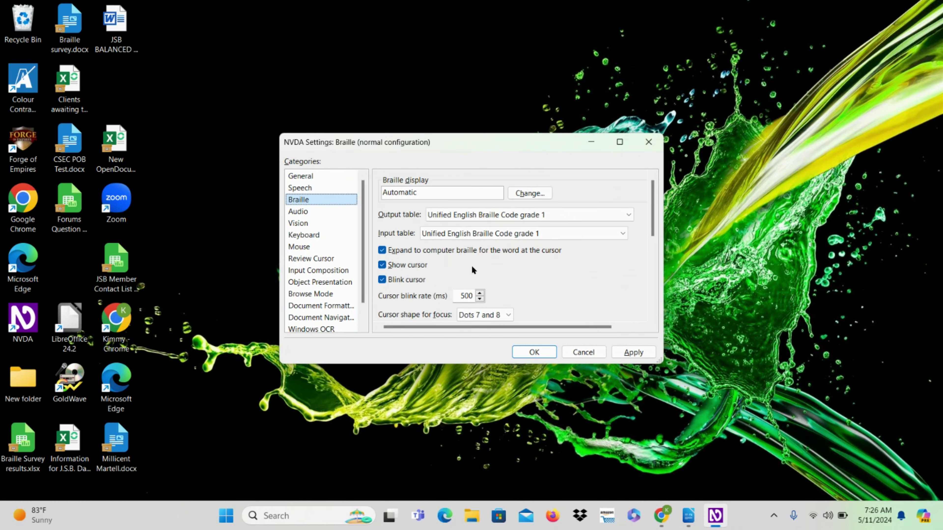
pyautogui.hotkey('ctrl', 'Tab')
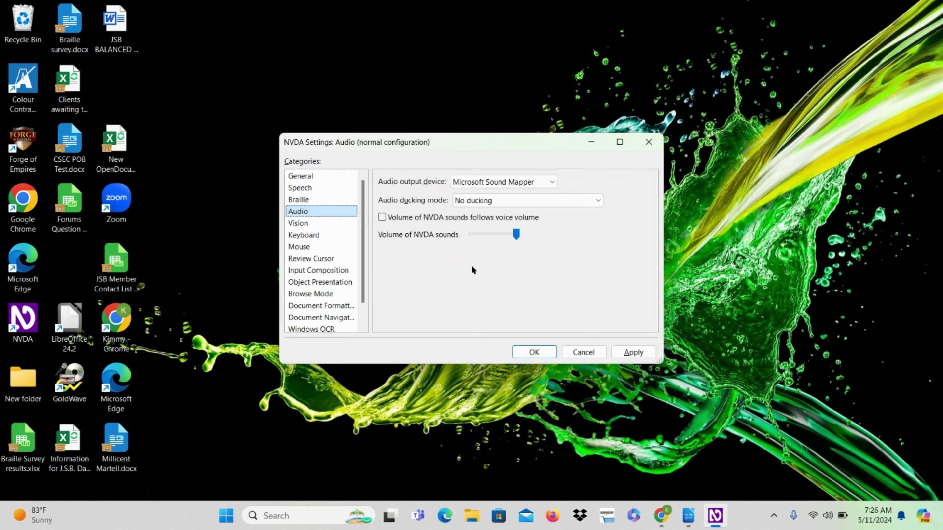
pyautogui.hotkey('ctrl', 'Tab')
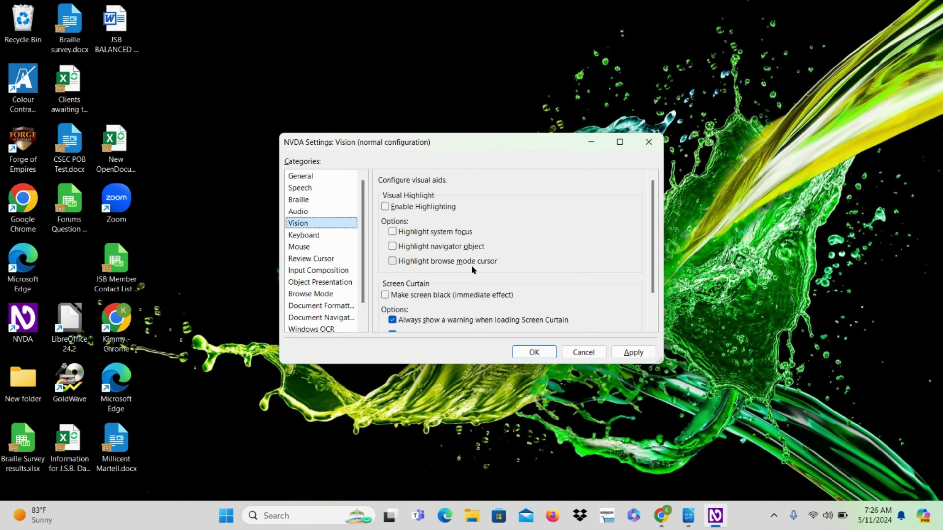
pyautogui.hotkey('ctrl', 'Tab')
pyautogui.hotkey('ctrl', 'Tab')
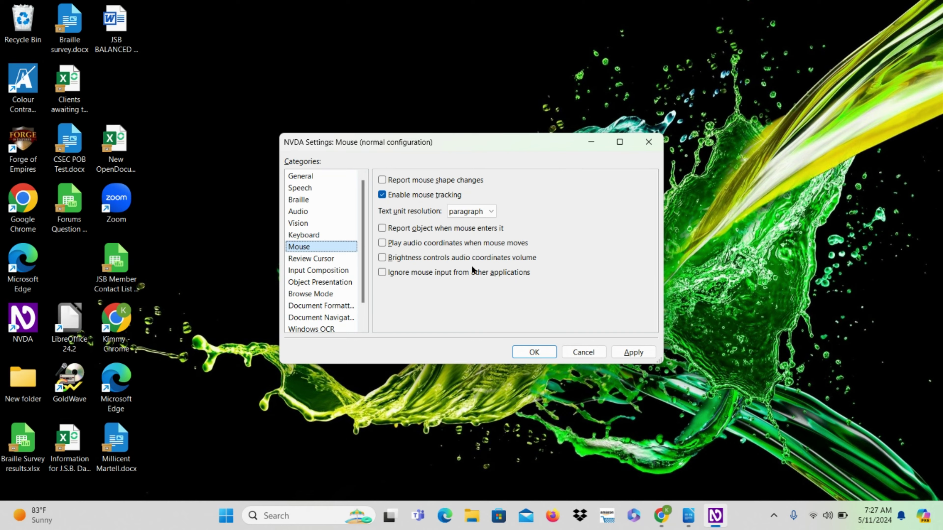
pyautogui.press('Escape')
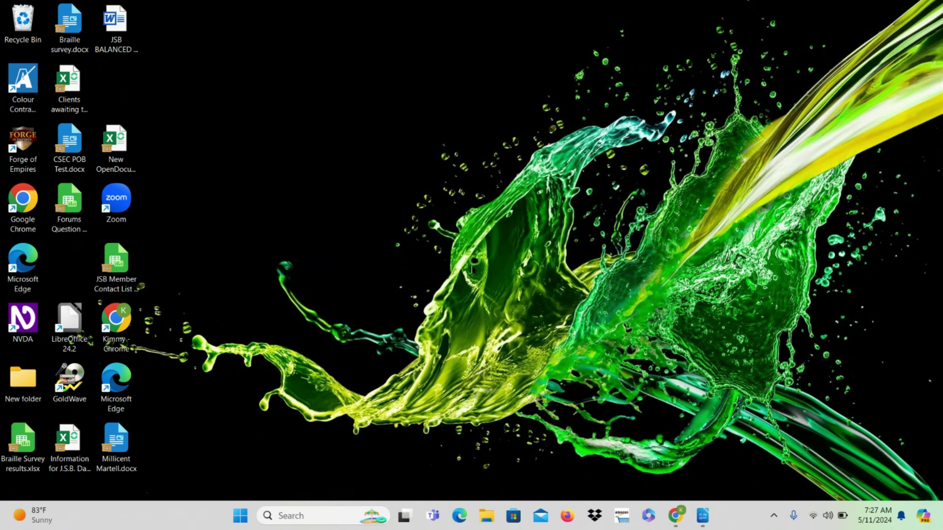